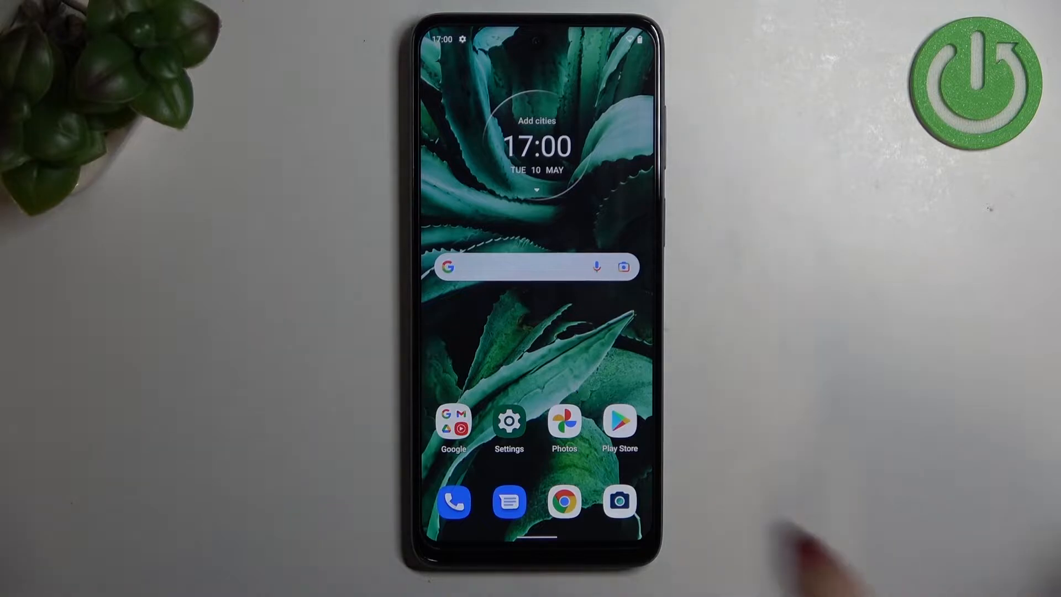
Step: Go to Settings > About phone on the moto g22
{"action": "left_click", "coordinate": [509, 422]}
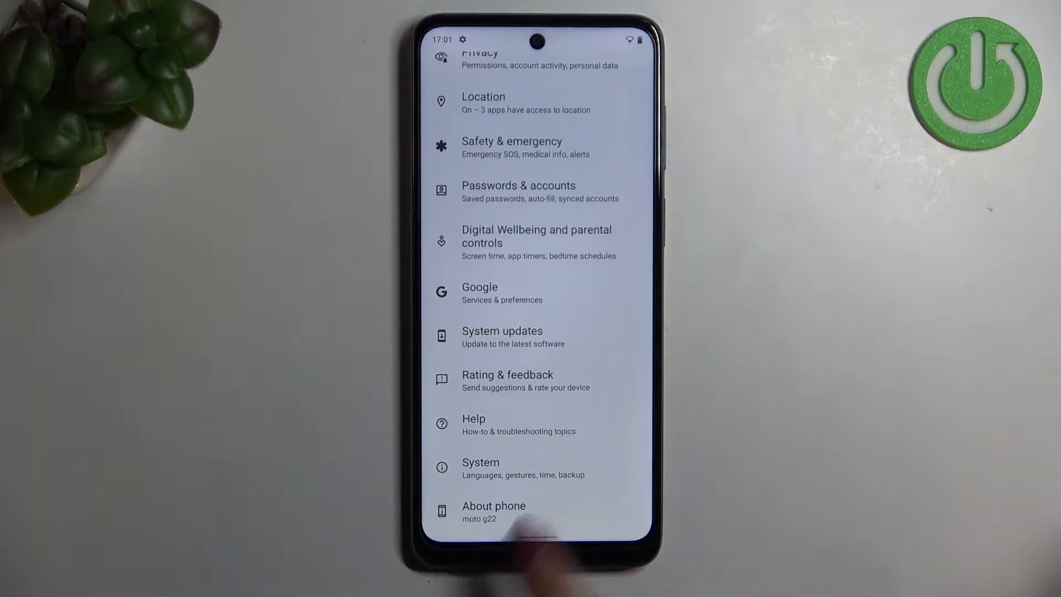
{"action": "left_click", "coordinate": [495, 511]}
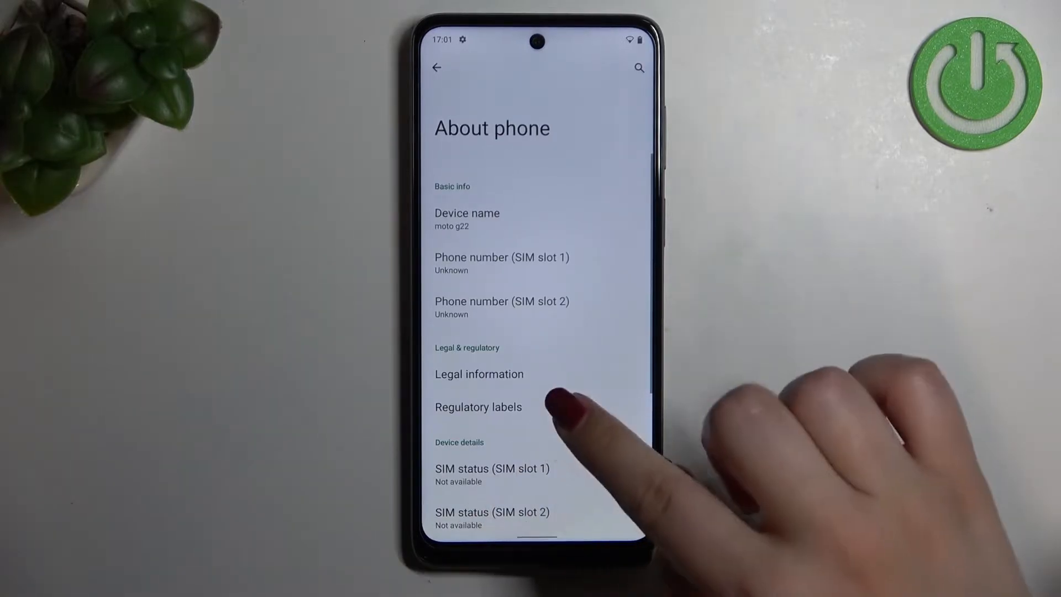
{"action": "scroll", "coordinate": [556, 403], "scroll_direction": "down", "scroll_amount": 10}
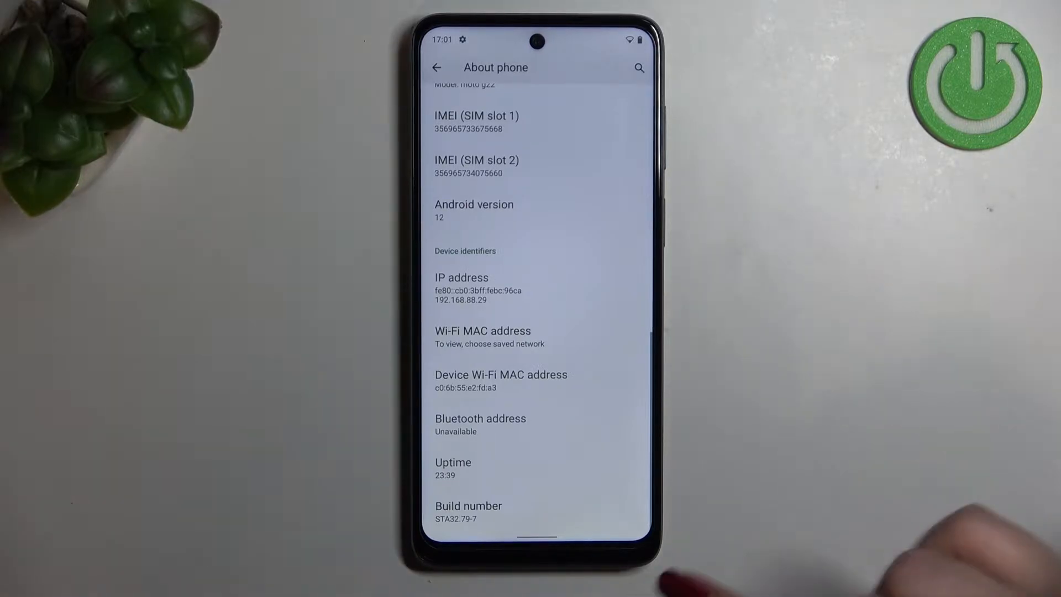
Step: Unlock developer mode by repeatedly selecting Build number, then return to the settings list
{"action": "left_click", "coordinate": [514, 508]}
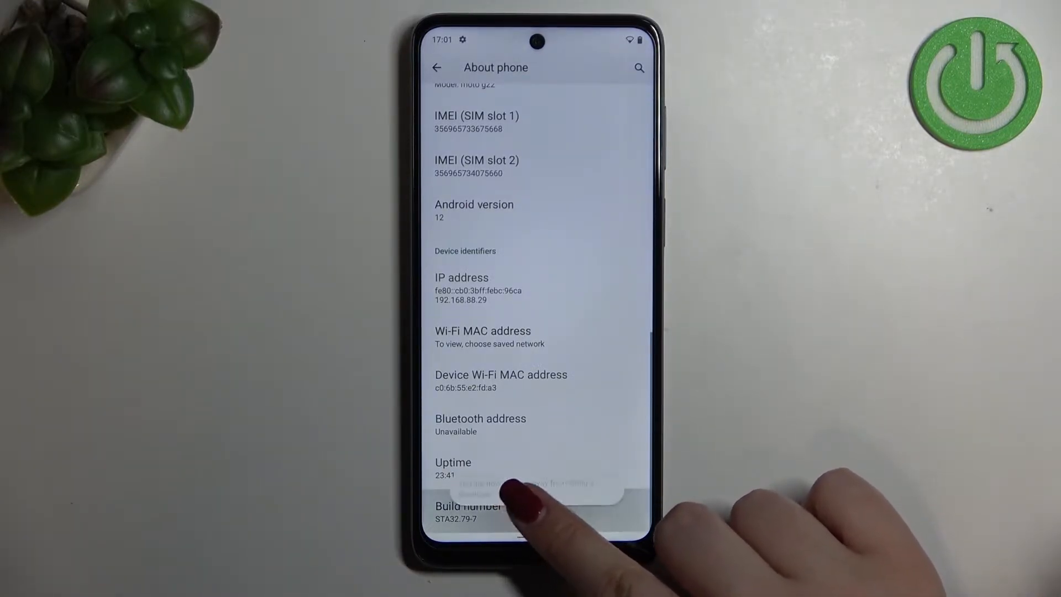
{"action": "left_click", "coordinate": [530, 510]}
{"action": "left_click", "coordinate": [581, 518]}
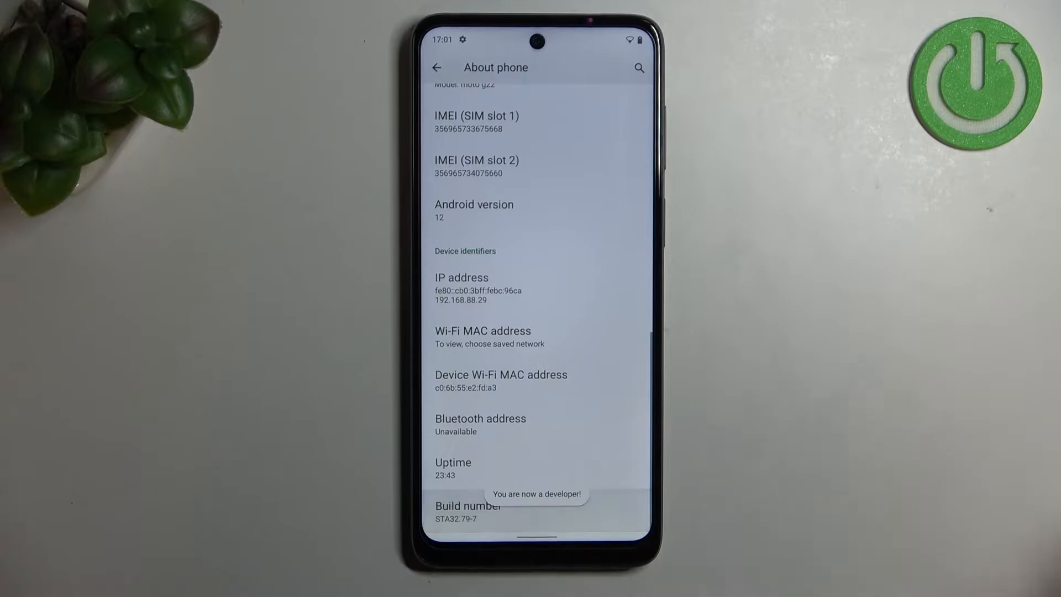
{"action": "left_click_drag", "start_coordinate": [425, 489], "coordinate": [506, 489]}
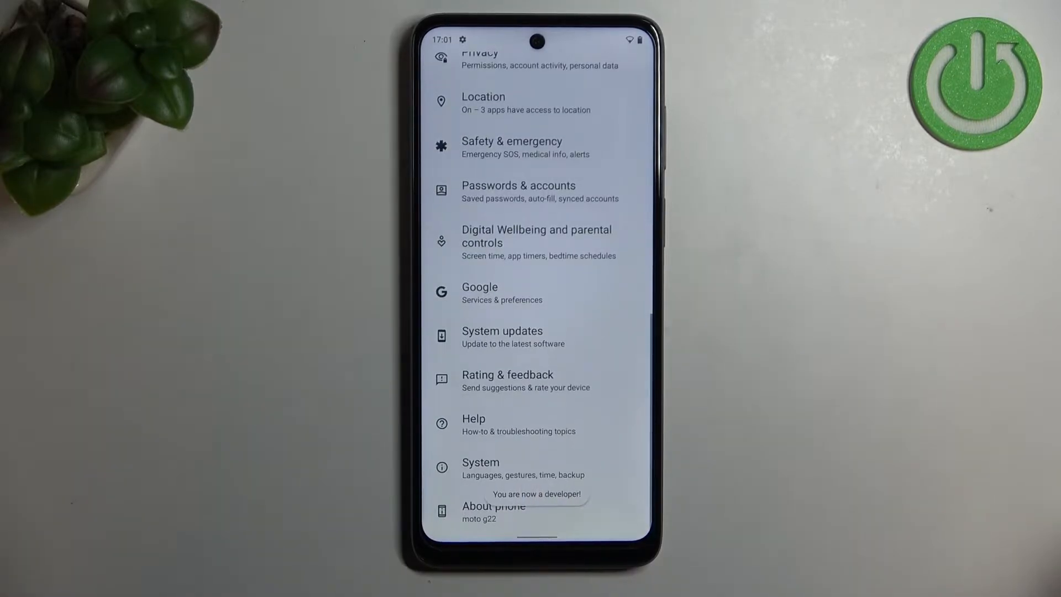
Step: Go to System > Developer options and bring Automatic system updates into view
{"action": "left_click", "coordinate": [531, 467]}
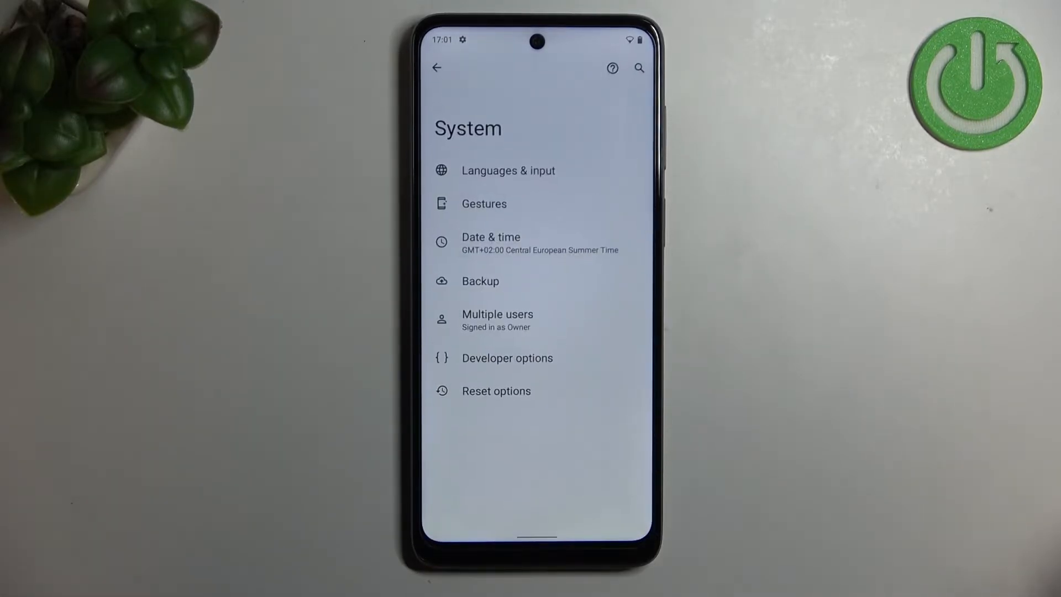
{"action": "left_click", "coordinate": [531, 358]}
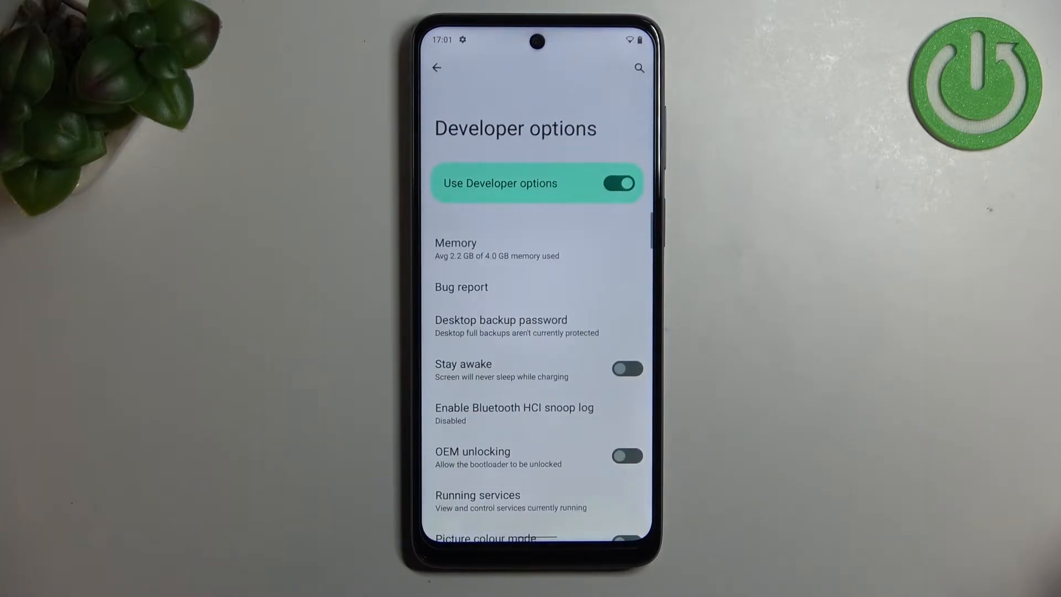
{"action": "left_click_drag", "start_coordinate": [550, 455], "coordinate": [588, 343]}
{"action": "left_click_drag", "start_coordinate": [558, 463], "coordinate": [611, 403]}
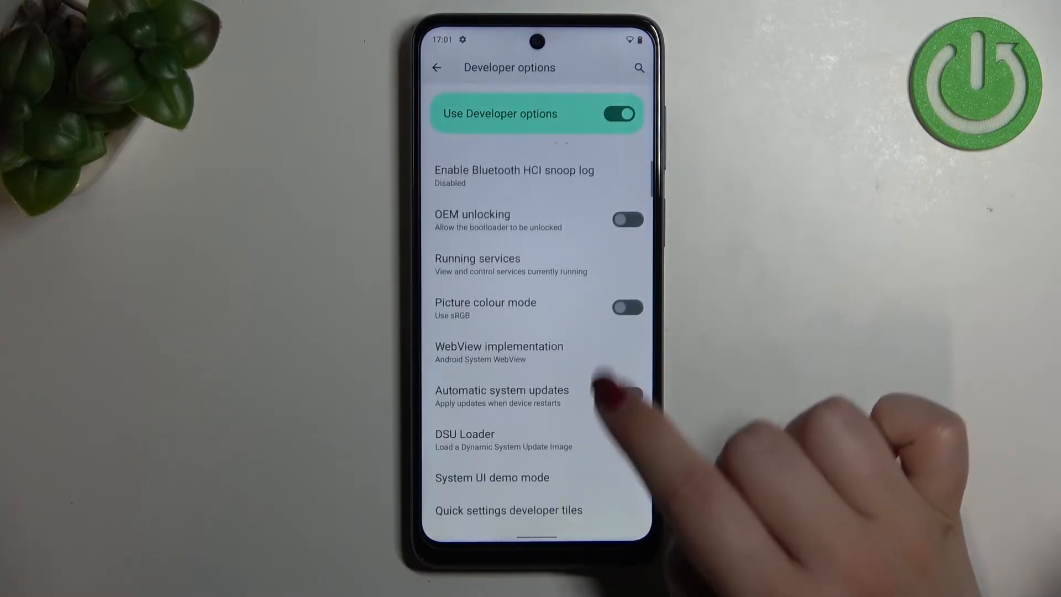
{"action": "left_click_drag", "start_coordinate": [653, 431], "coordinate": [639, 382]}
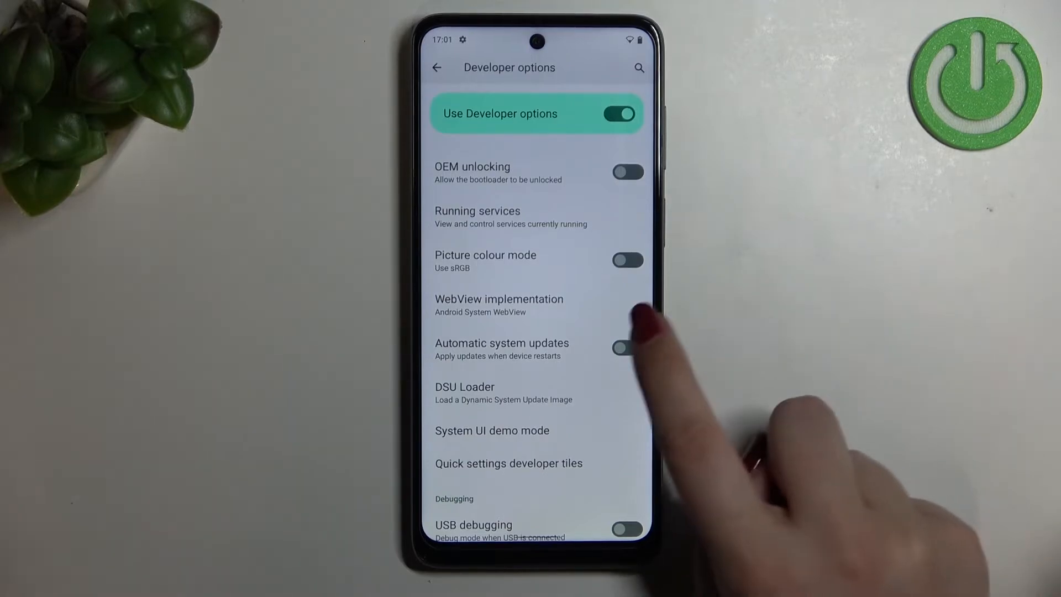
Step: Switch Automatic system updates on, then back off, leaving it disabled
{"action": "left_click", "coordinate": [628, 347]}
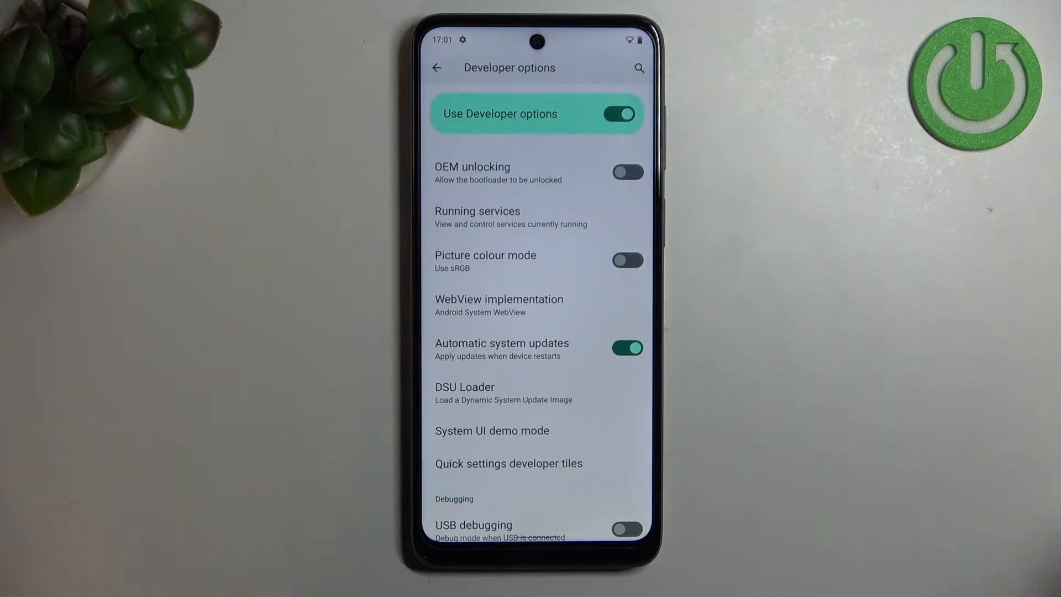
{"action": "left_click", "coordinate": [628, 348]}
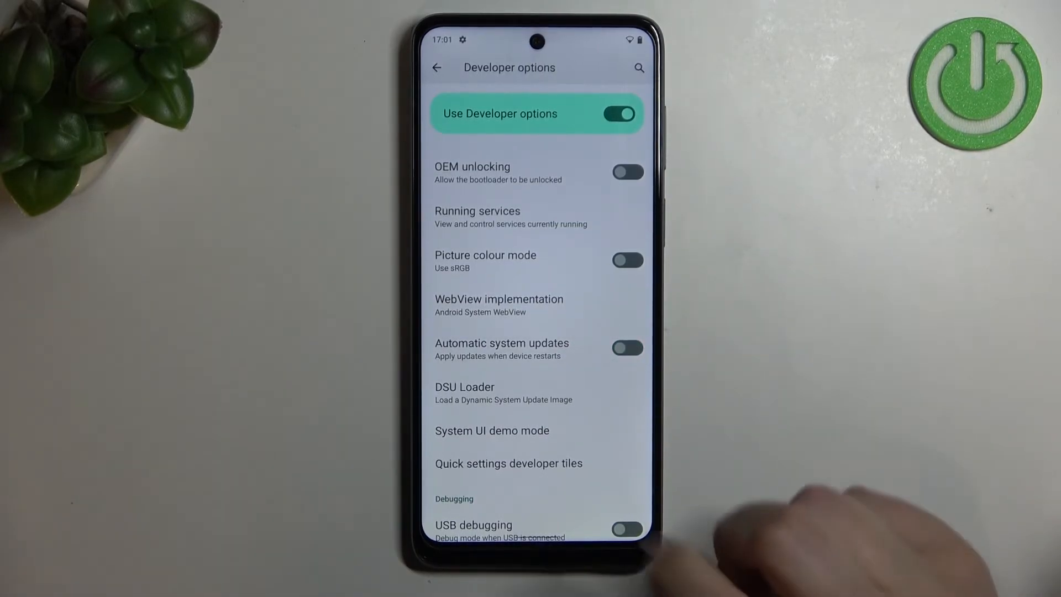
Step: Leave Settings and return to the home screen
{"action": "left_click_drag", "start_coordinate": [580, 537], "coordinate": [581, 448]}
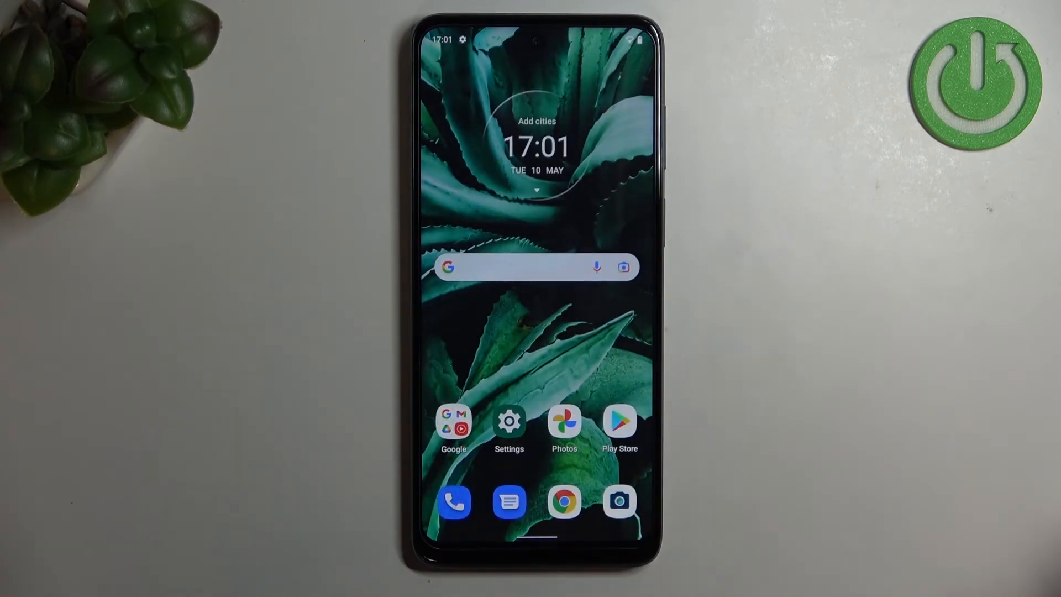